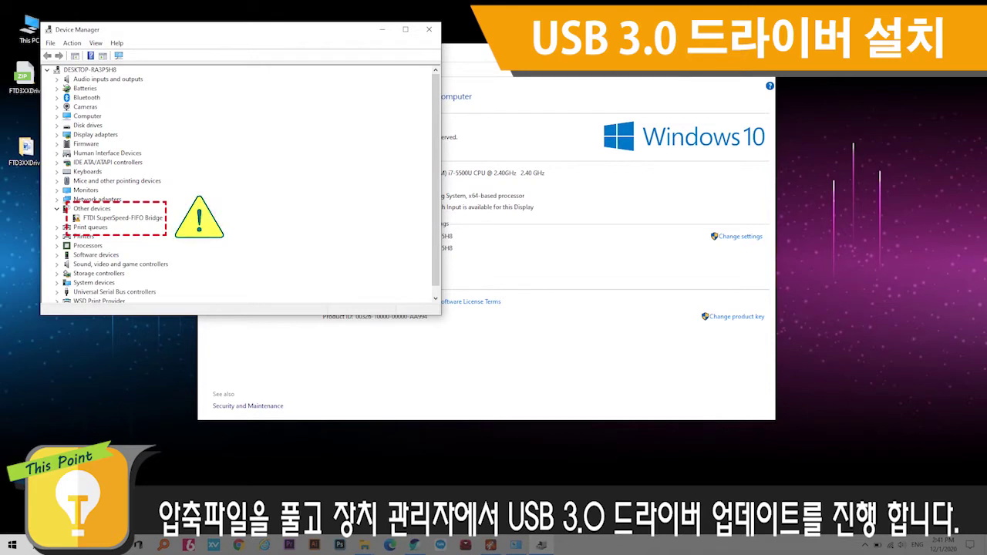
Step: Start a driver update for the FTDI SuperSpeed-FIFO Bridge device, choosing to browse the computer for driver software
click(113, 219)
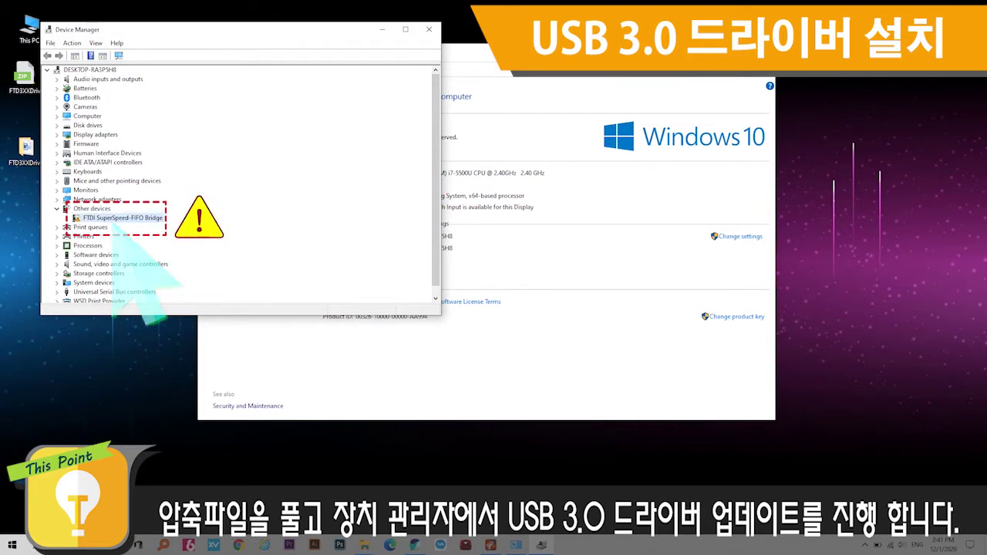
double_click(120, 217)
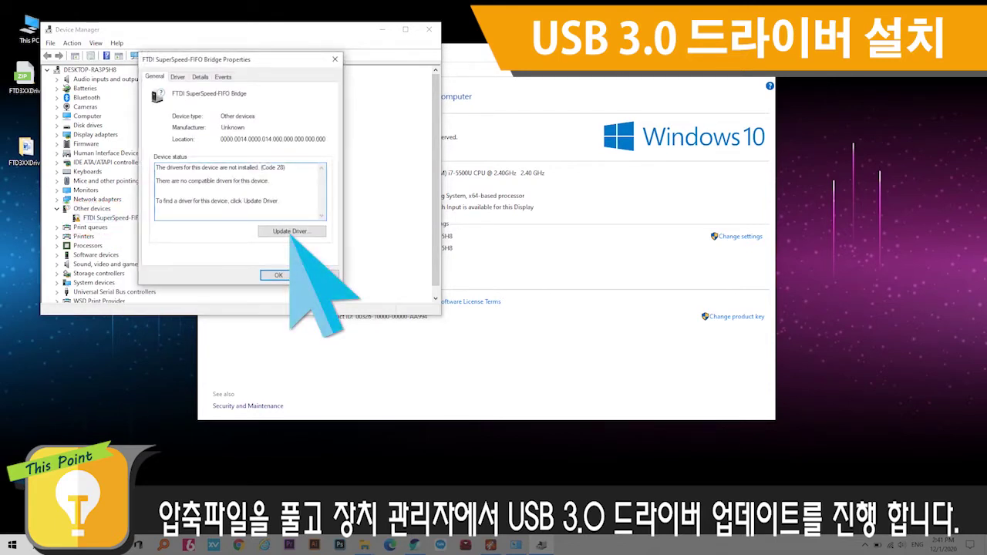
click(291, 231)
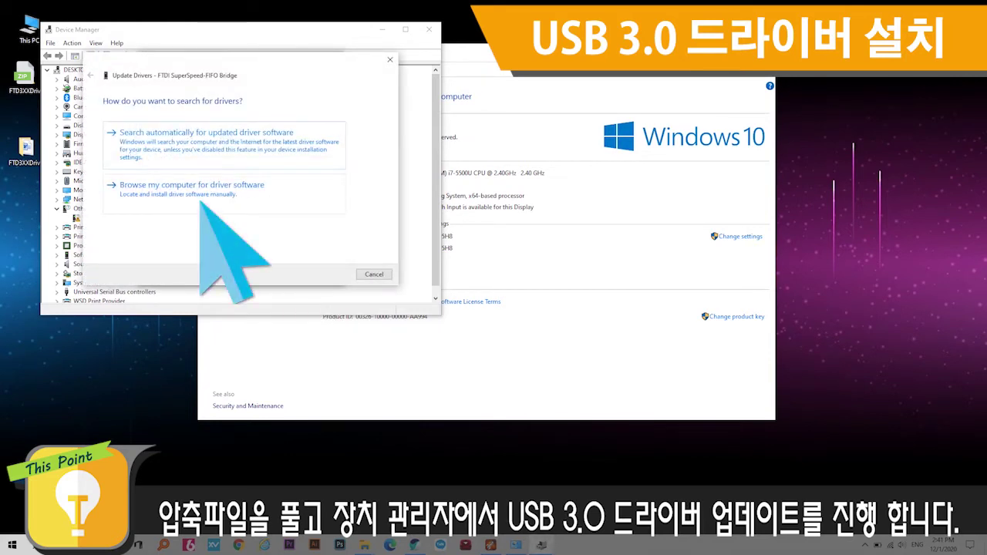
click(191, 185)
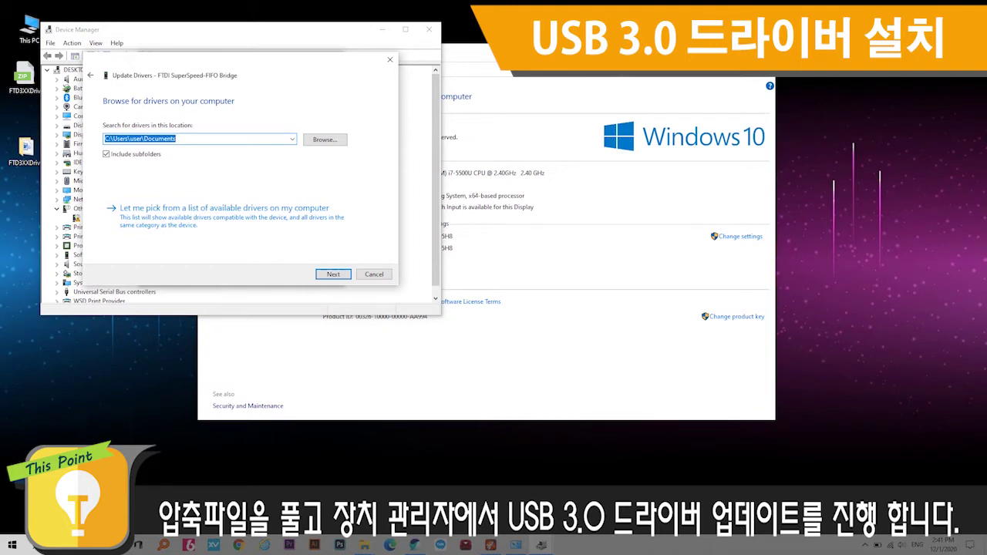
Step: Select the desktop folder FTD3XXDriver_WHQLCertified_v1.3.0.2\x64\Win10 as the driver location and install the driver from it
click(324, 139)
click(442, 234)
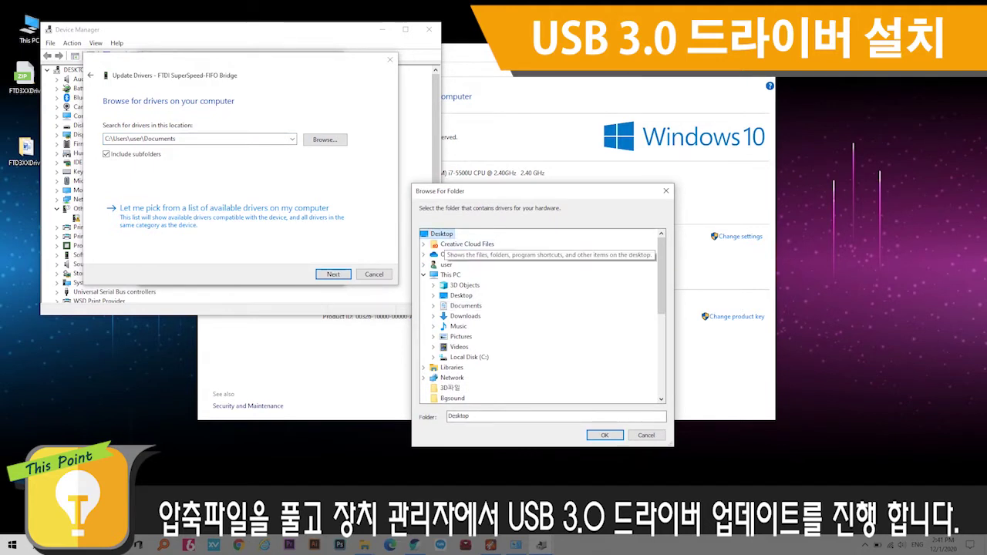
scroll(463, 295, down, 6)
click(478, 245)
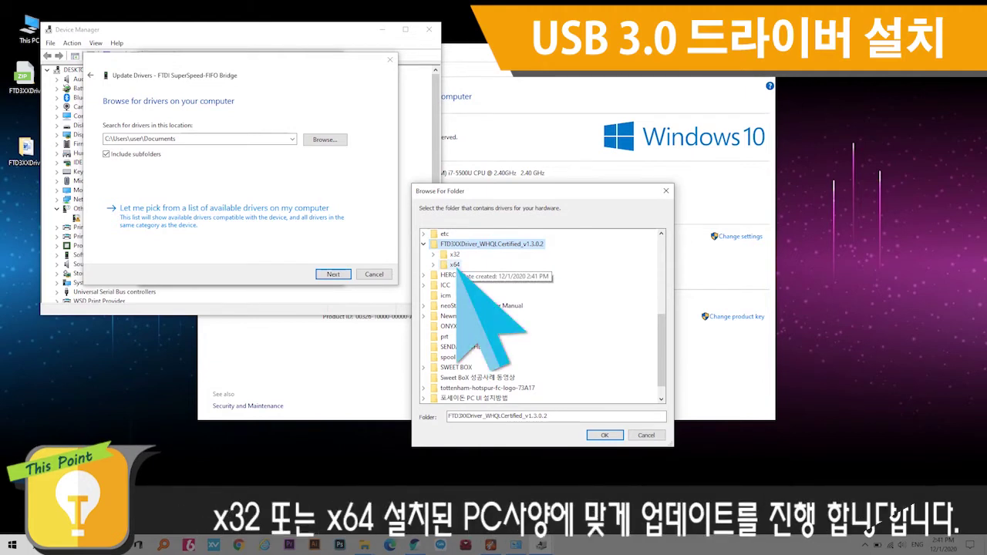
click(457, 266)
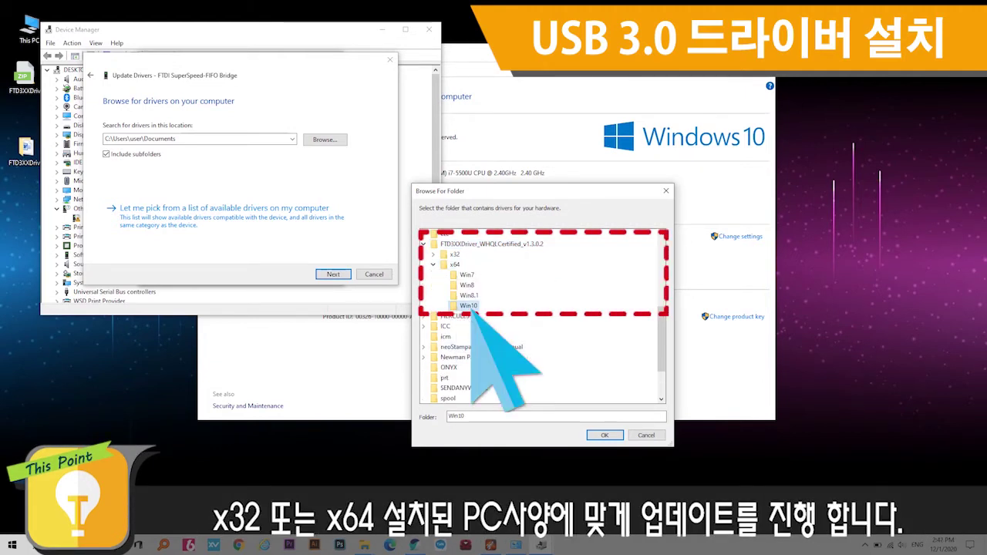
key(Return)
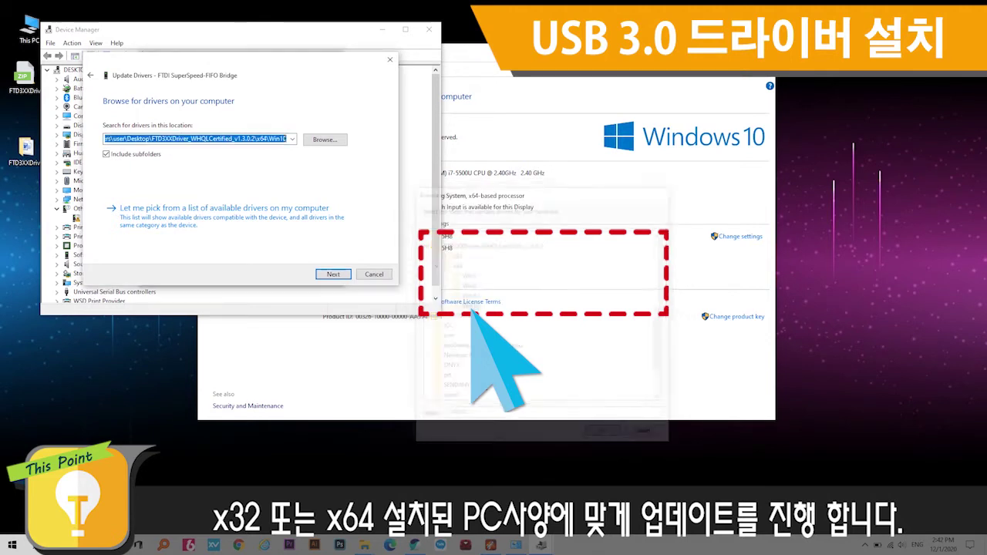
key(Return)
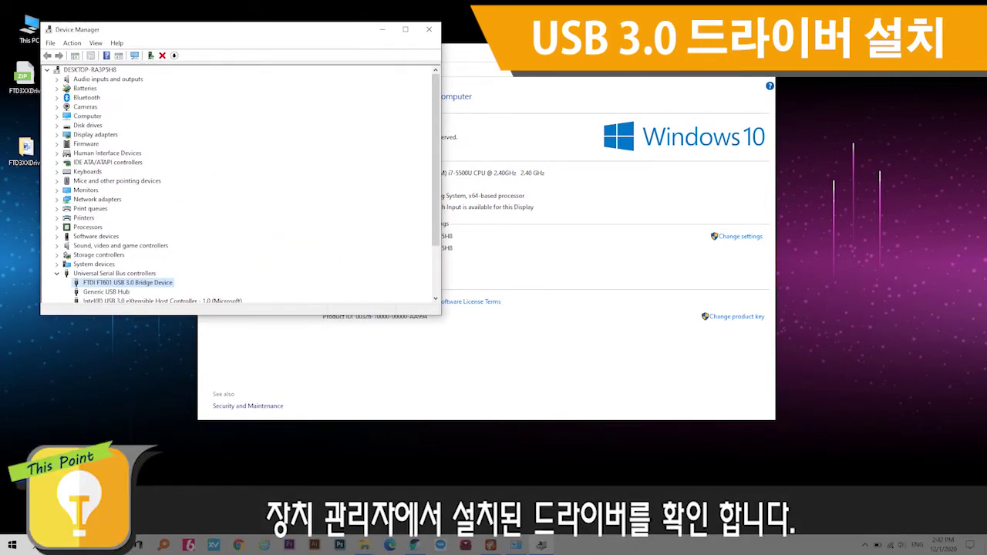
Step: Check the FTDI bridge device under Universal Serial Bus controllers and close Device Manager and the System window
scroll(239, 186, down, 1)
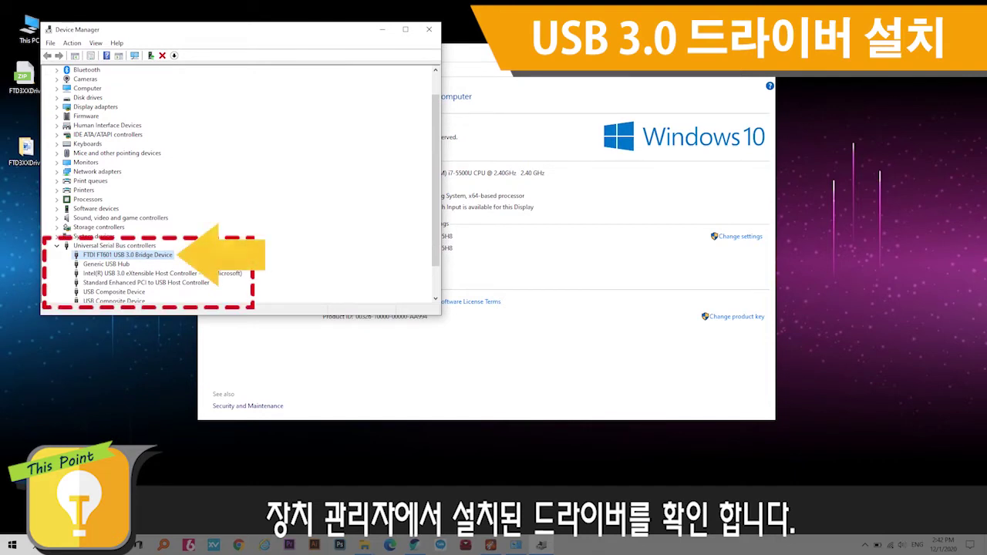
click(428, 29)
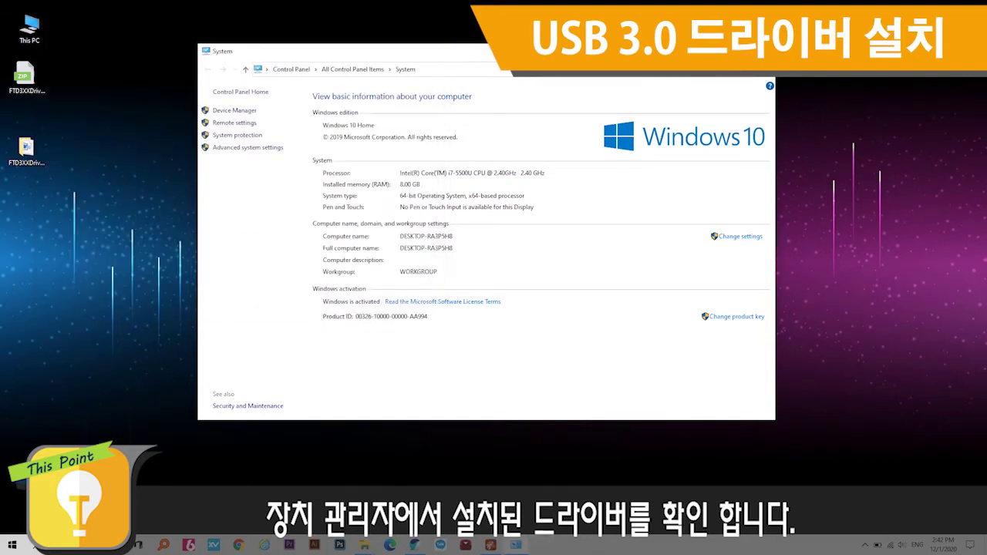
key(alt+F4)
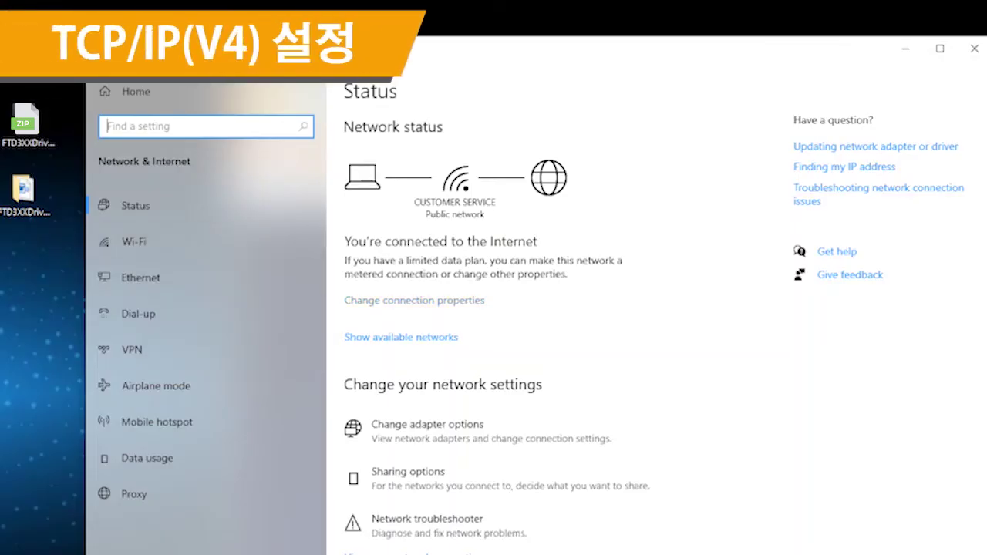
Step: Open the Internet Protocol Version 4 (TCP/IPv4) settings of the Ethernet adapter from the network adapter options
click(493, 425)
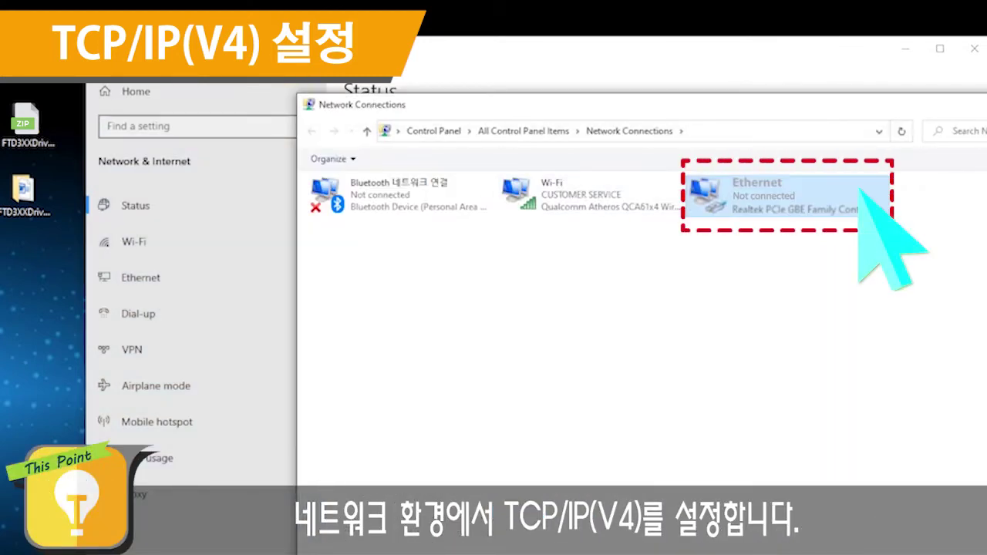
right_click(756, 202)
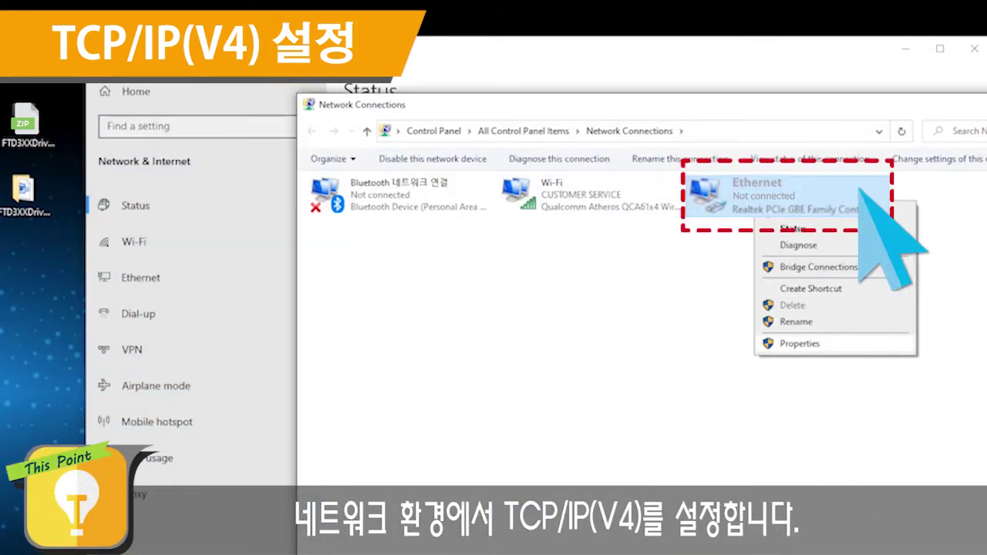
click(799, 343)
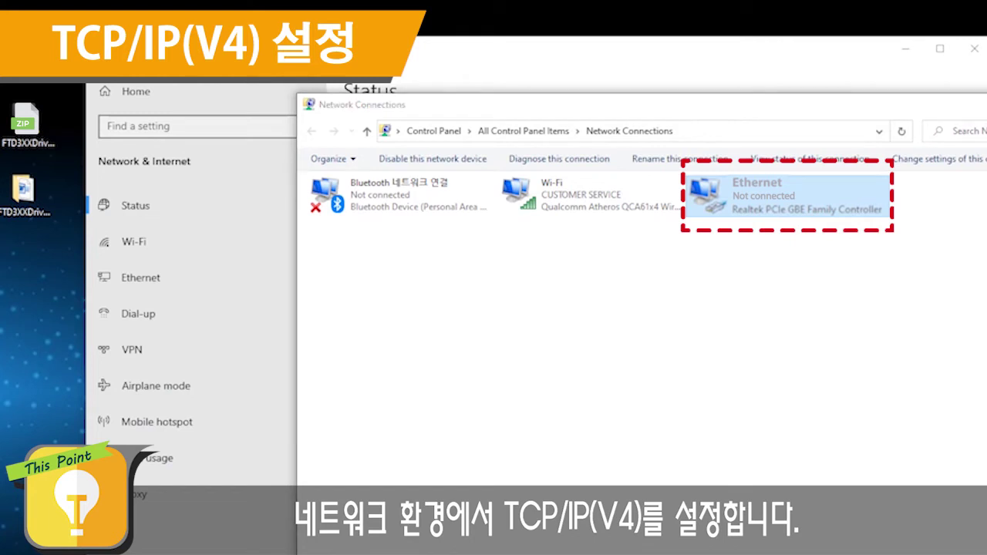
click(426, 331)
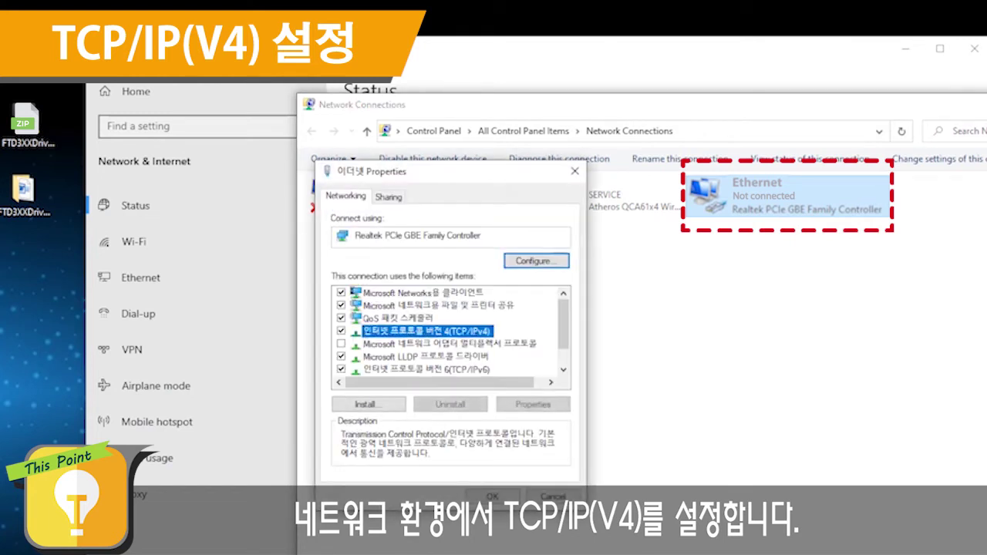
double_click(426, 331)
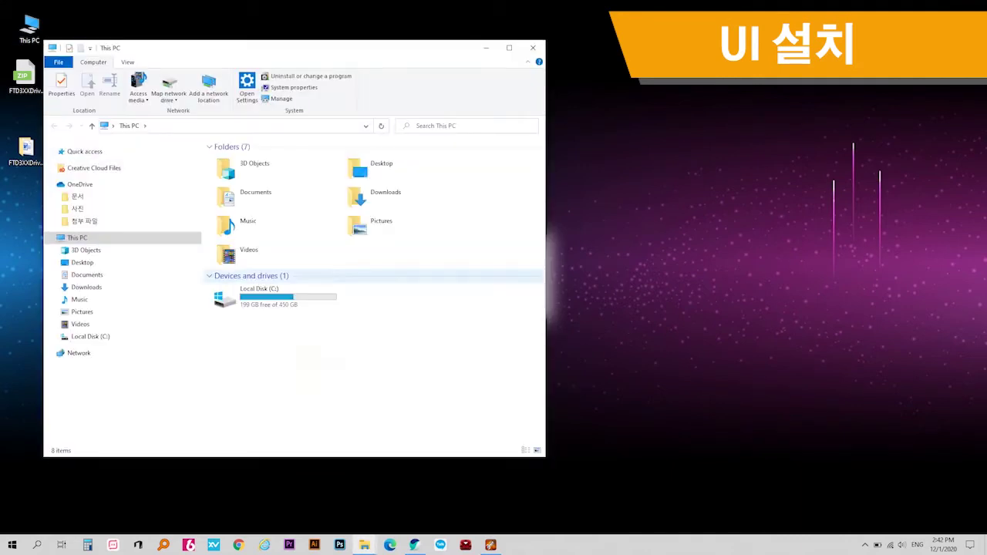
Step: Create a new folder named POSEIDON in the root of Local Disk (C:)
click(275, 296)
double_click(273, 299)
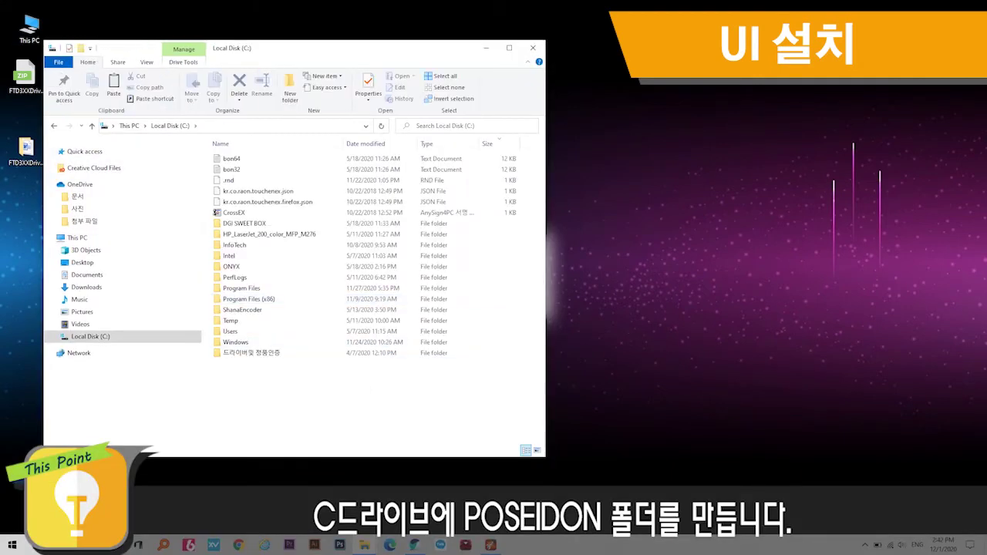
right_click(272, 406)
click(304, 270)
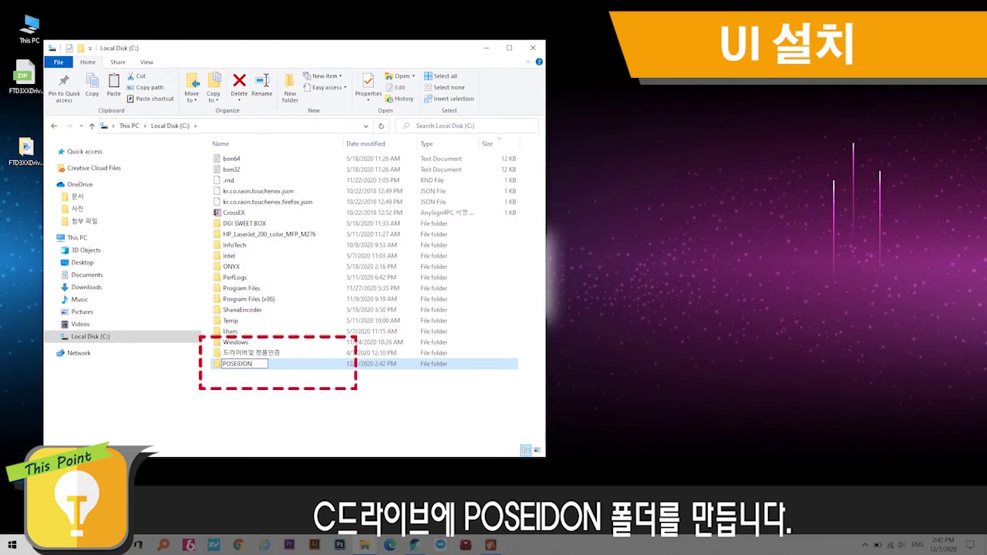
key(Return)
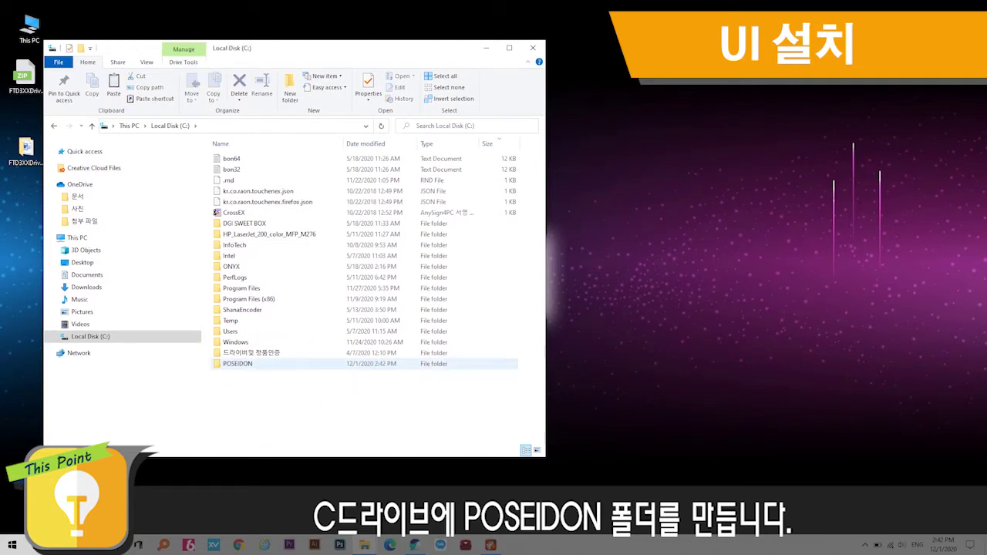
Step: Create two subfolders named CONFIG and EXPORT inside the POSEIDON folder
key(Return)
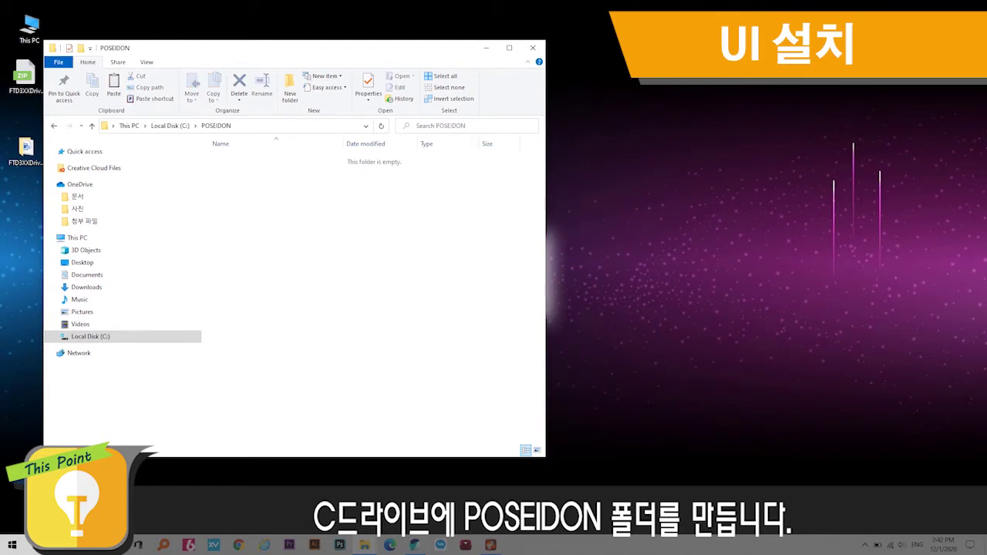
right_click(277, 259)
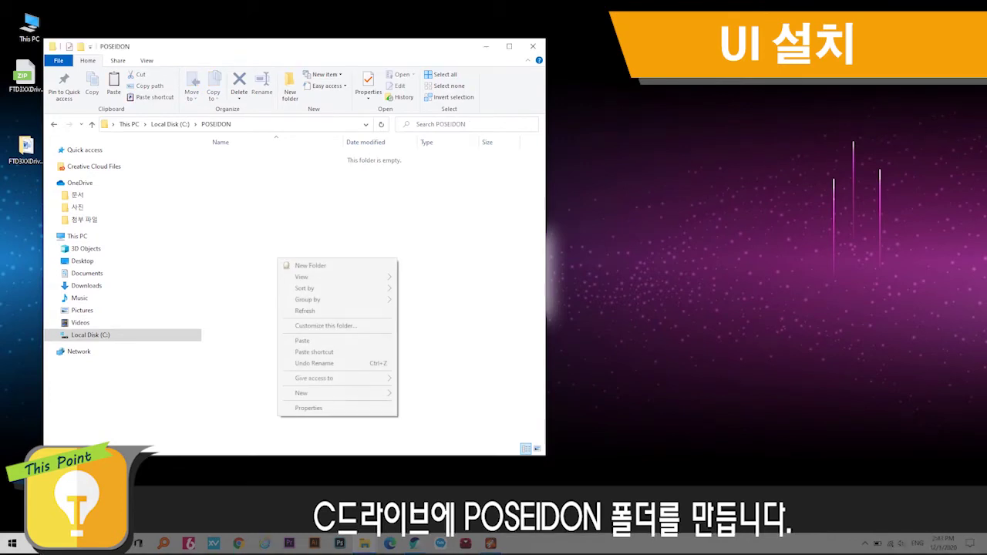
click(331, 265)
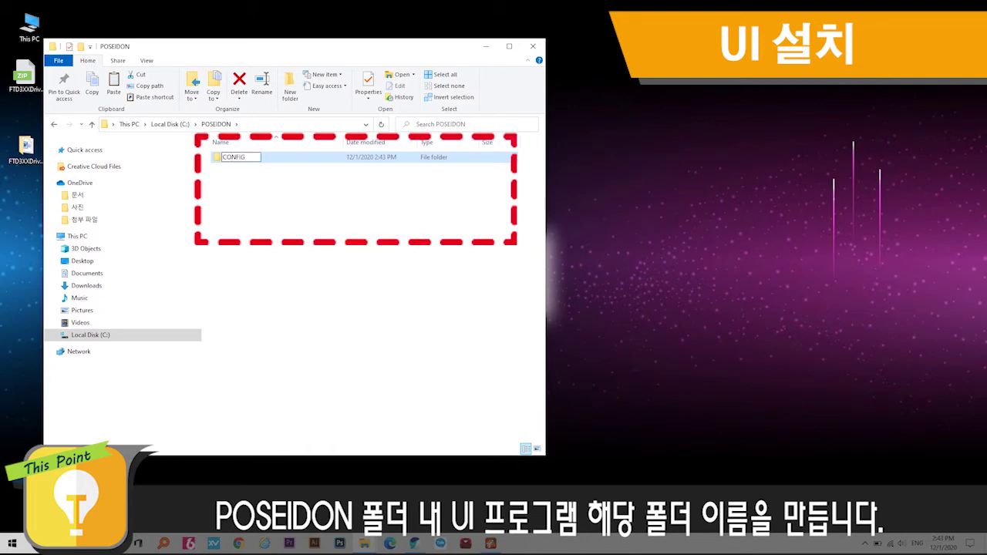
right_click(307, 254)
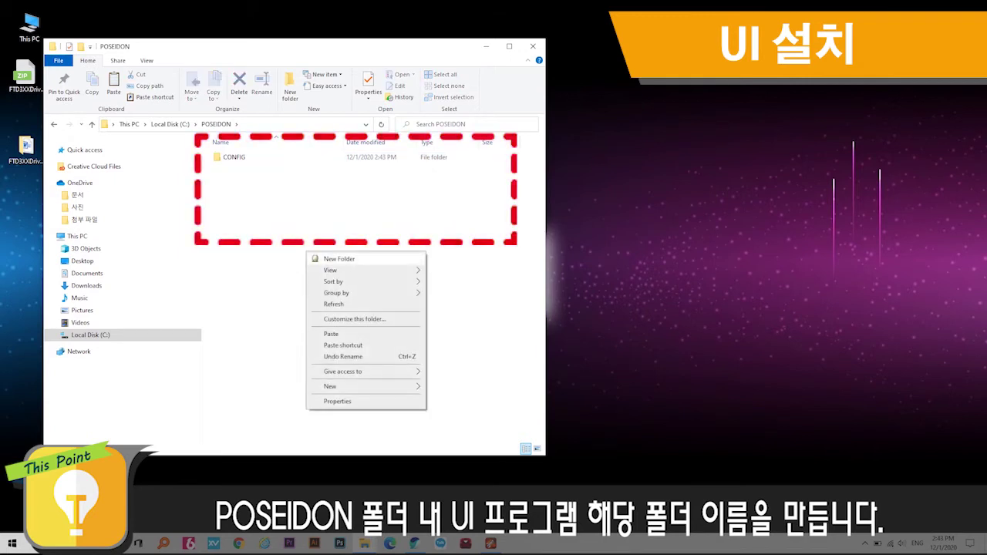
click(339, 260)
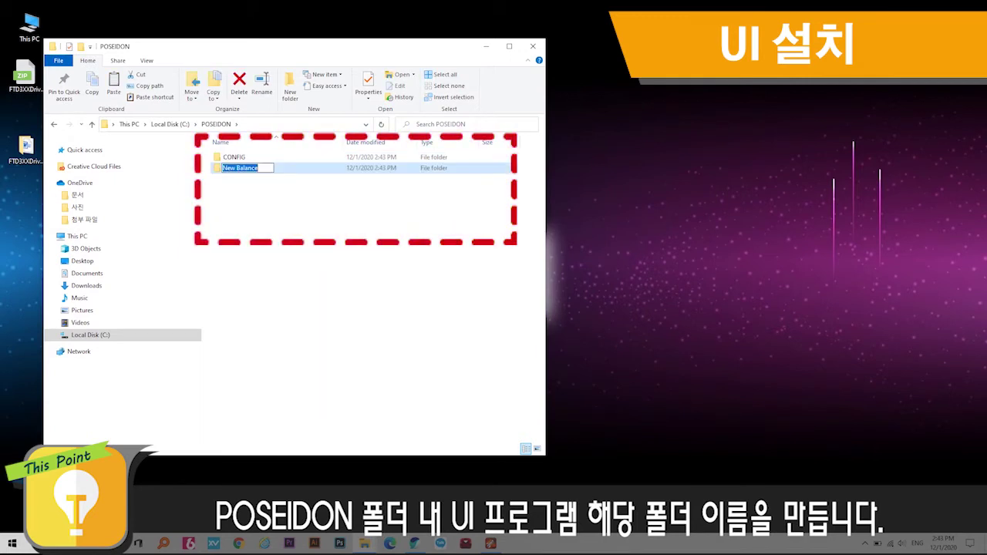
text(EXPORT)
key(Return)
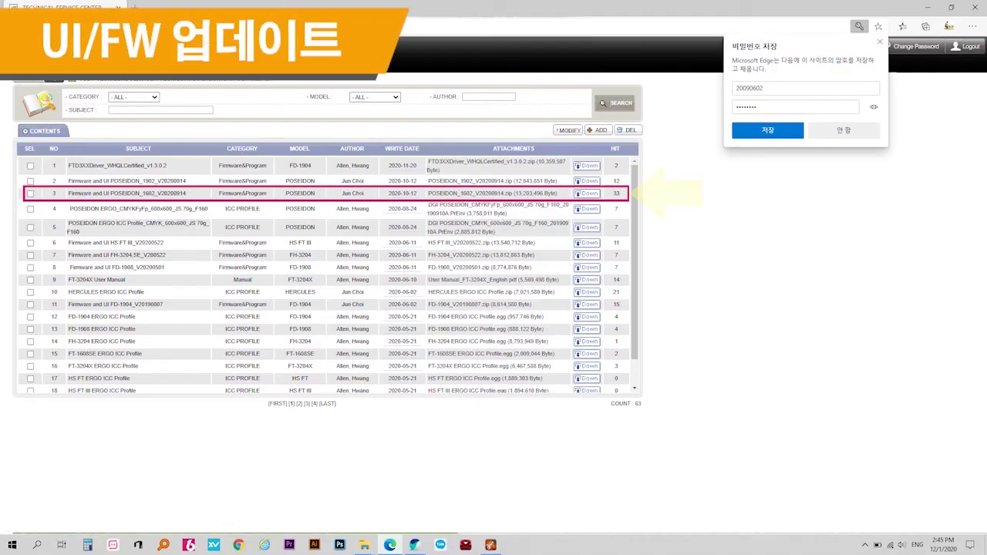
Step: Download the Firmware and UI POSEIDON_1602_V20200914 package and place its extracted folder below the driver files on the desktop
click(587, 193)
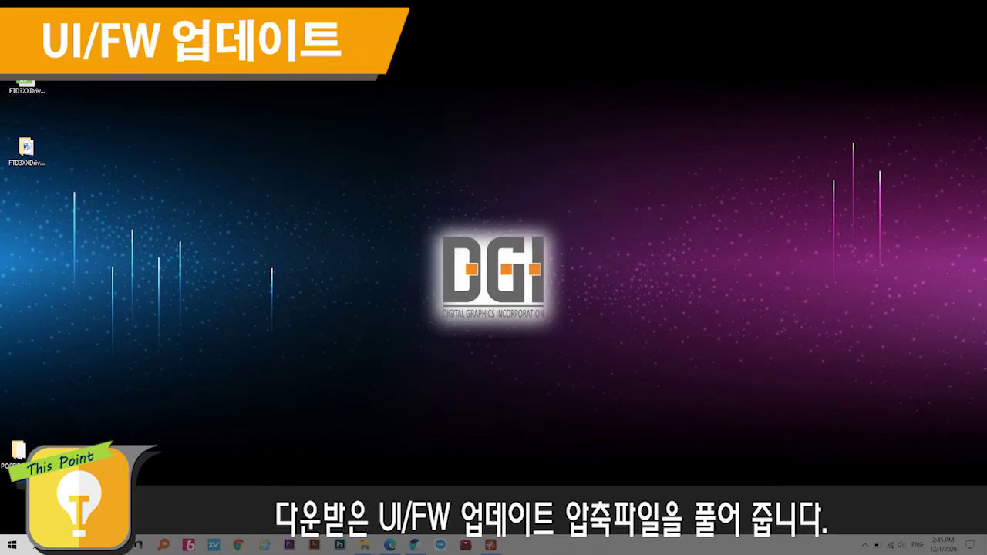
drag(18, 451, 82, 281)
drag(46, 193, 30, 213)
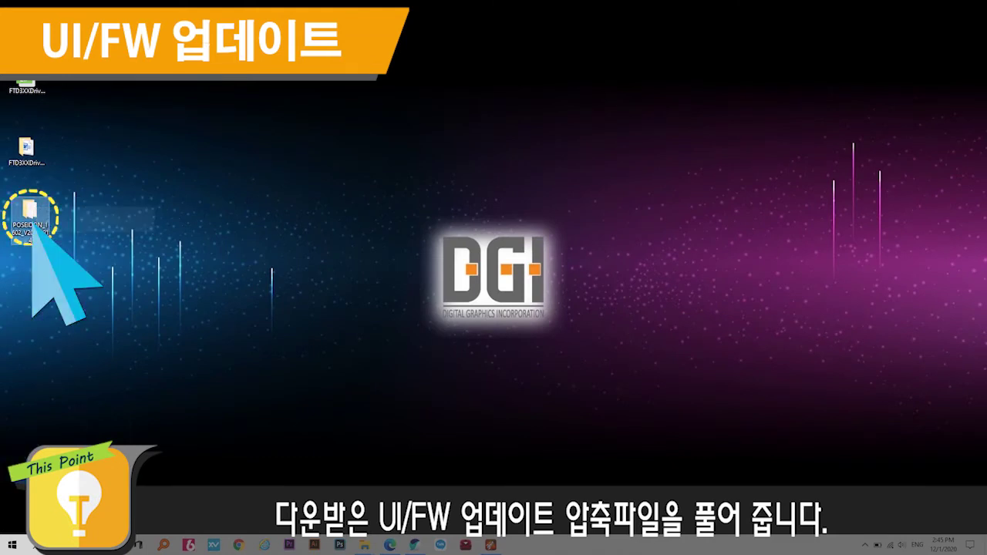
click(84, 173)
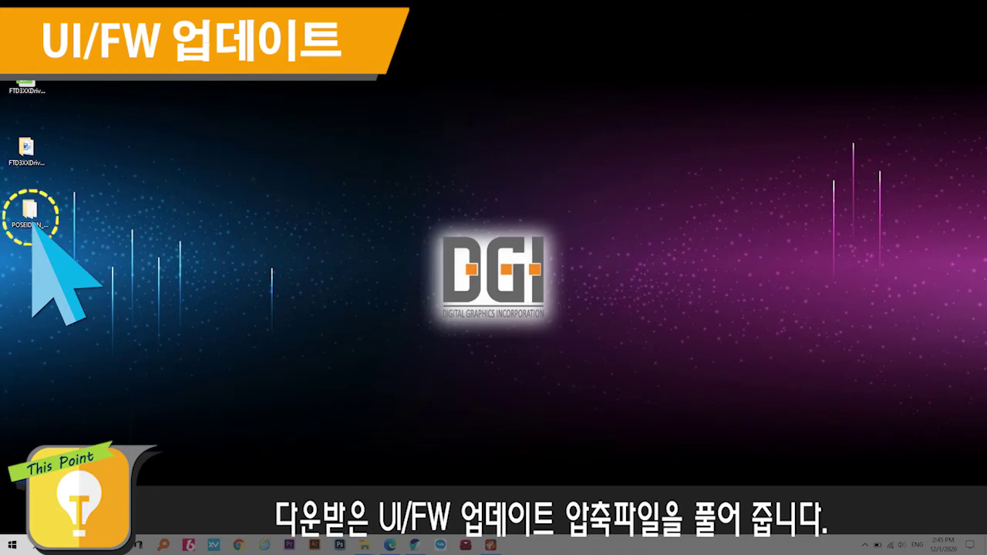
Step: Move the POSEIDON_1602_V20200914 folder from the desktop into C:\POSEIDON
key(super+e)
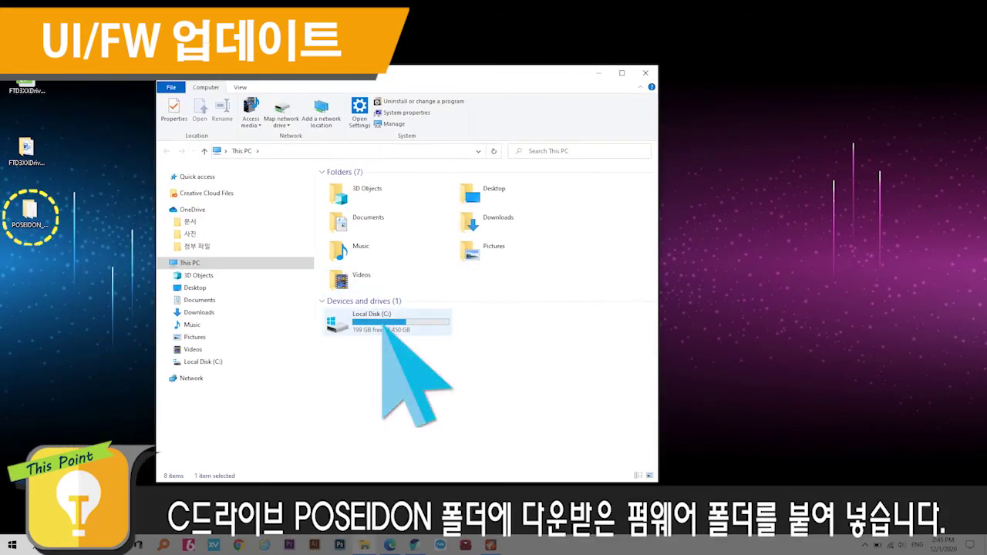
double_click(384, 324)
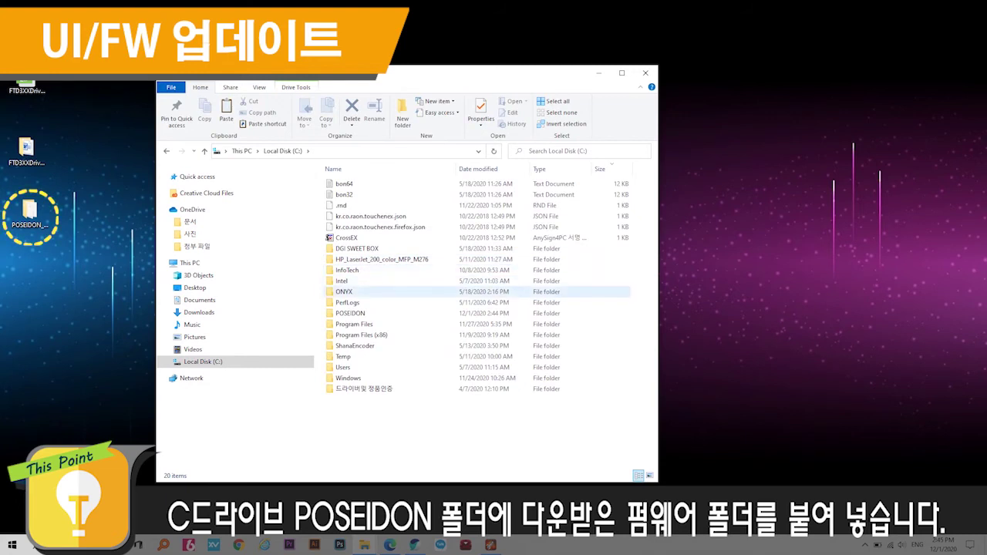
double_click(351, 313)
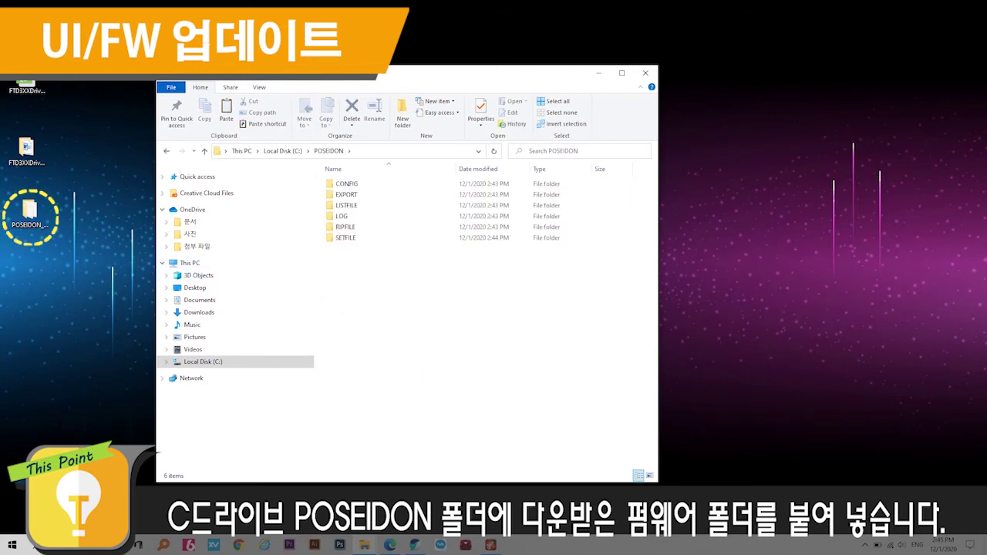
drag(29, 210, 358, 324)
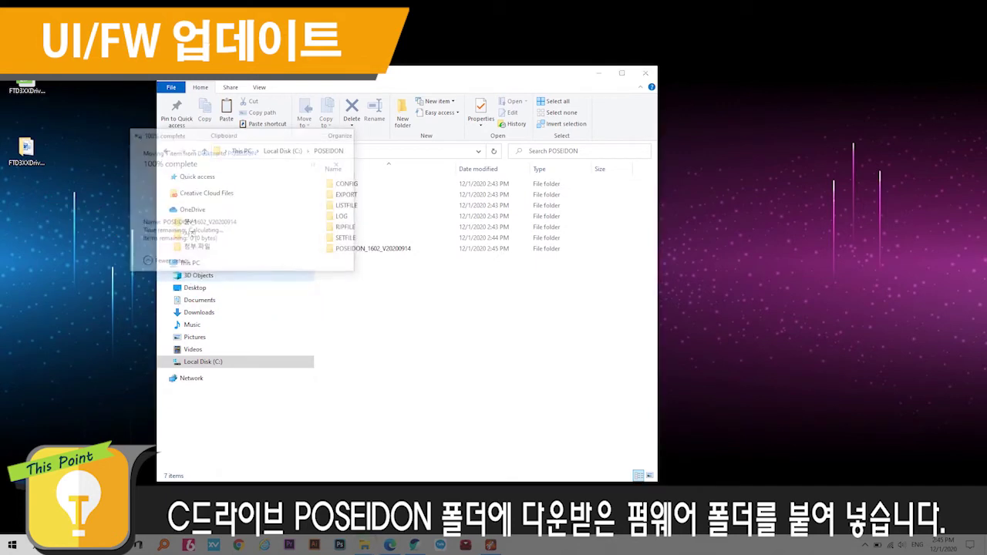
Step: Launch the LicenseInit_Rev15 application from the POSEIDON_1602_V20200914 folder
double_click(357, 249)
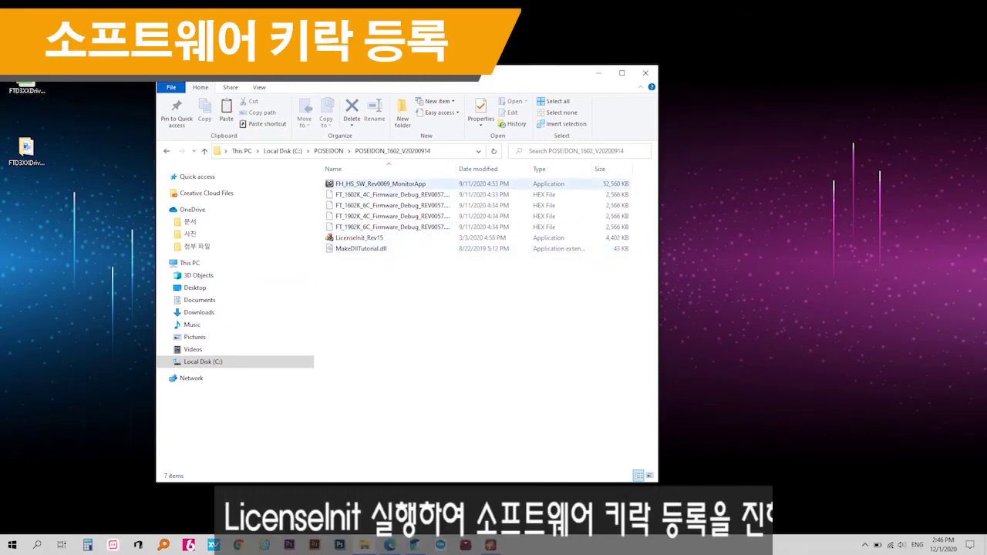
click(359, 237)
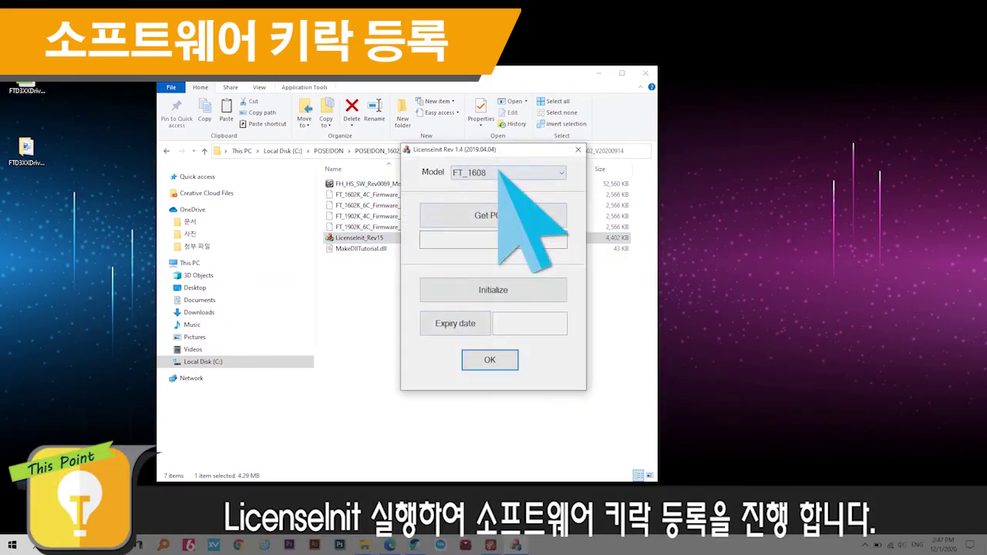
Step: Choose the POSEIDON model in LicenseInit, generate the PC ID and confirm the resulting message
click(500, 173)
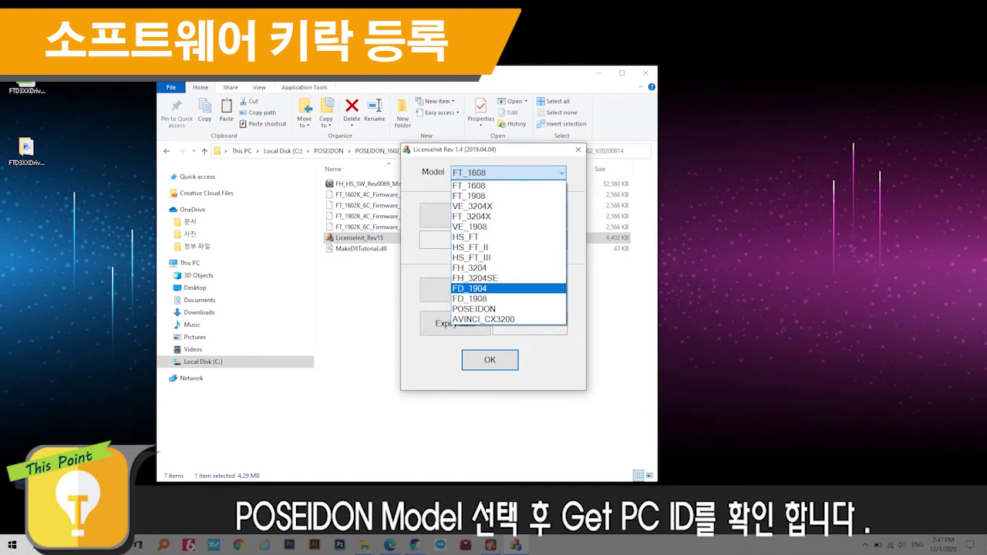
click(474, 309)
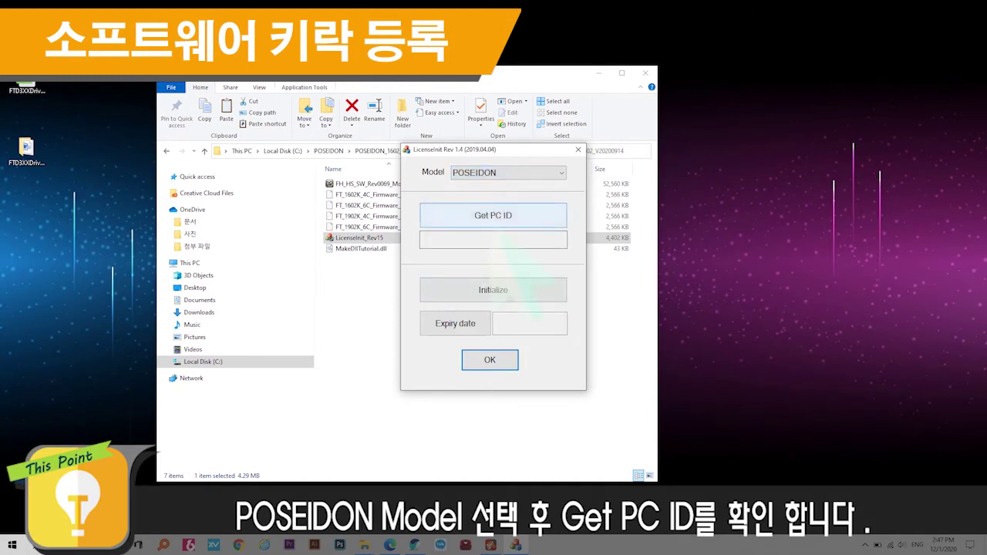
click(493, 215)
click(509, 294)
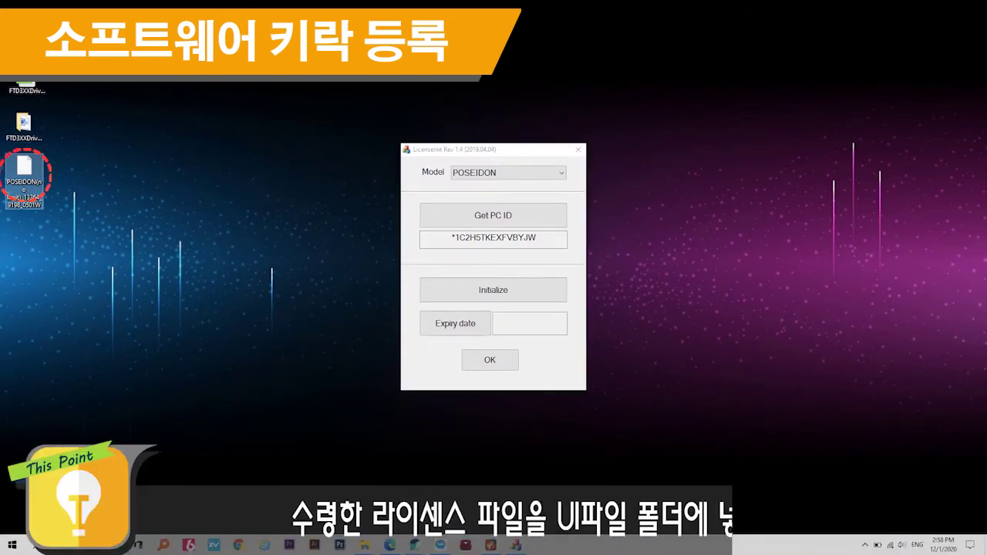
Step: Move the received POSEIDON license file from the desktop into C:\POSEIDON\POSEIDON_1602_V20200914
key(super+e)
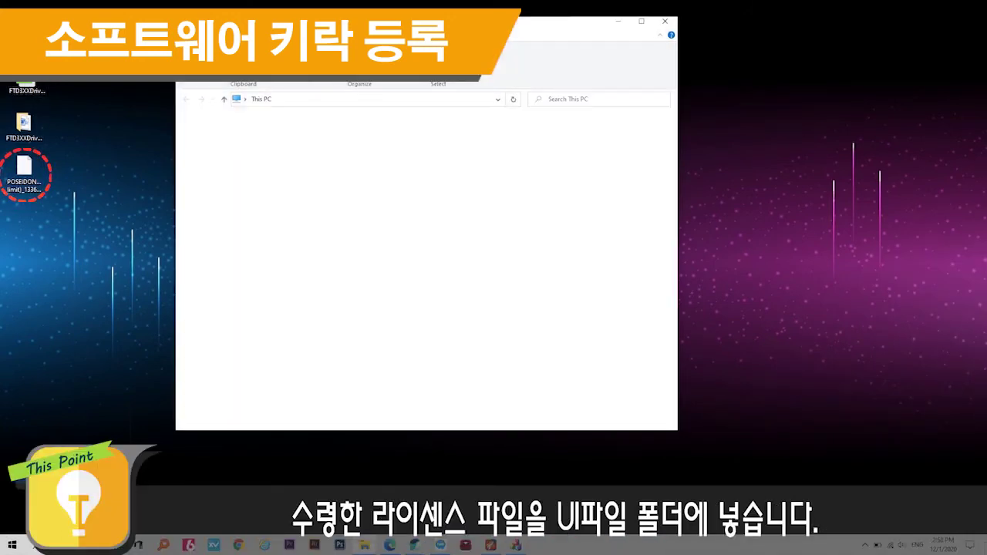
click(390, 270)
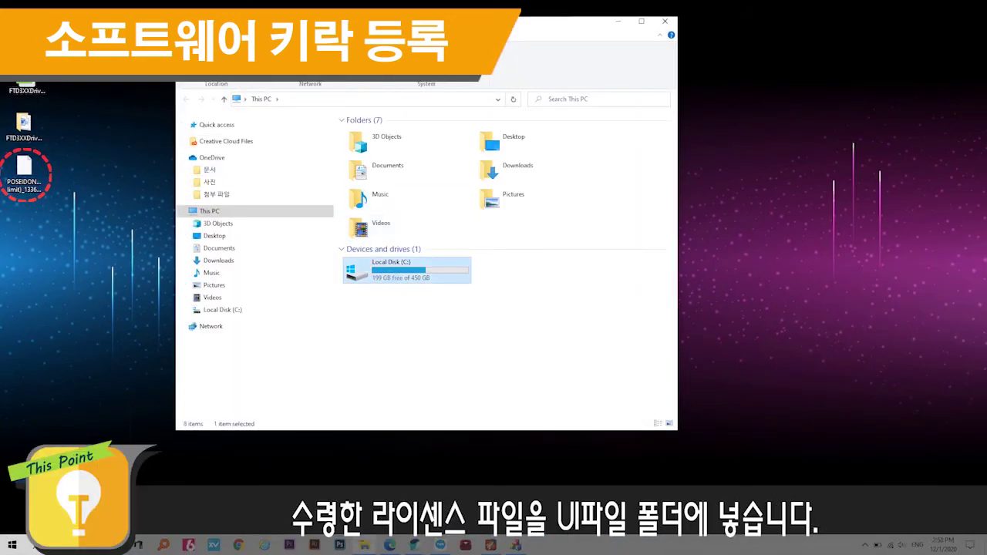
double_click(393, 269)
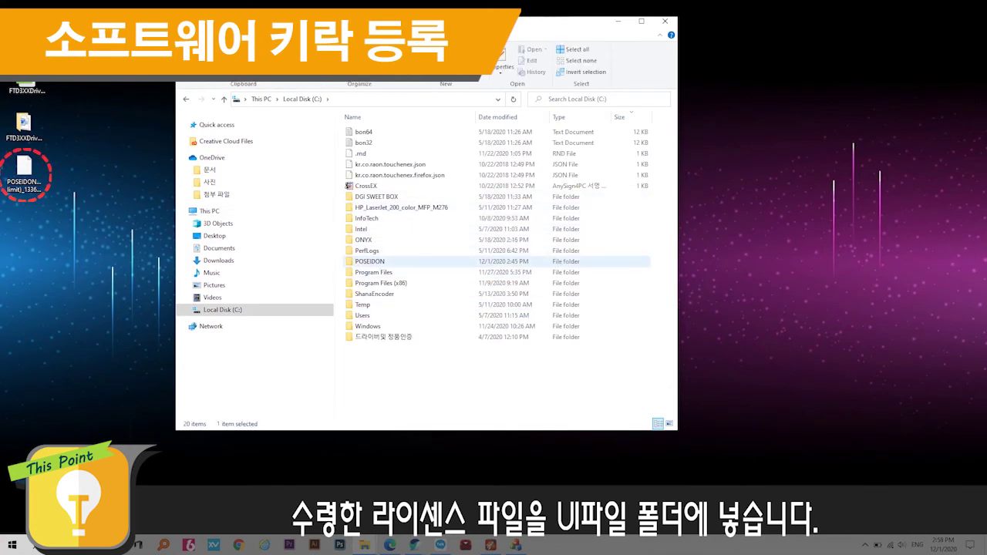
double_click(370, 261)
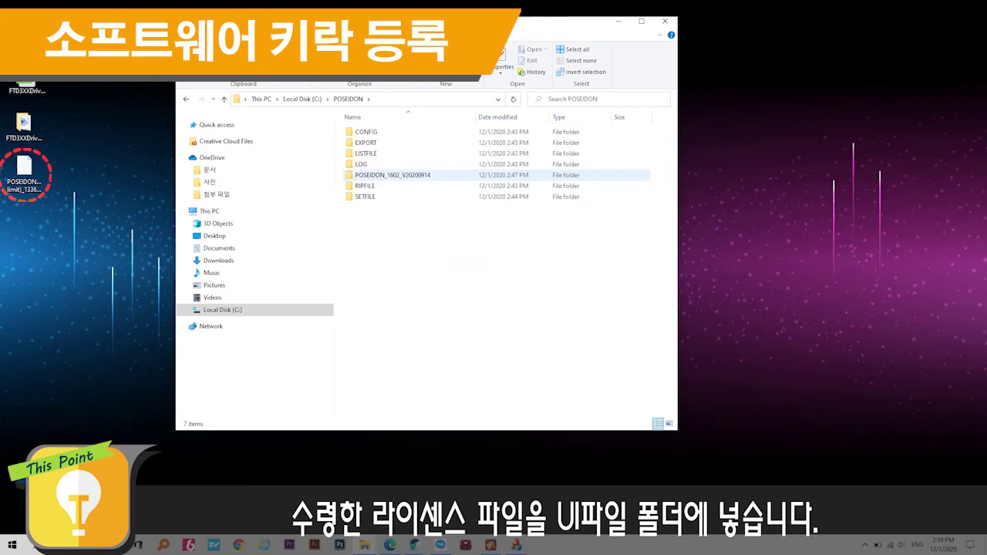
double_click(390, 175)
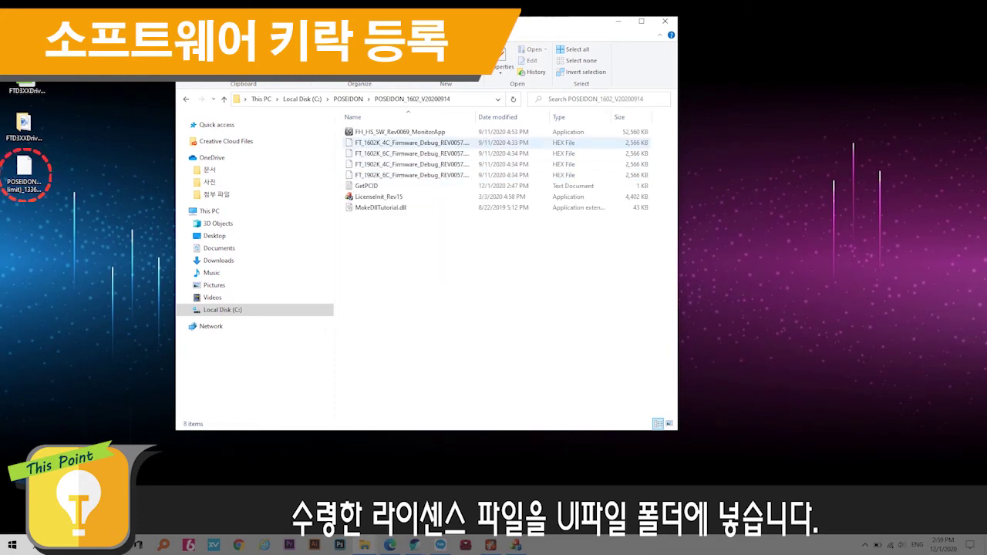
click(399, 132)
drag(24, 166, 408, 274)
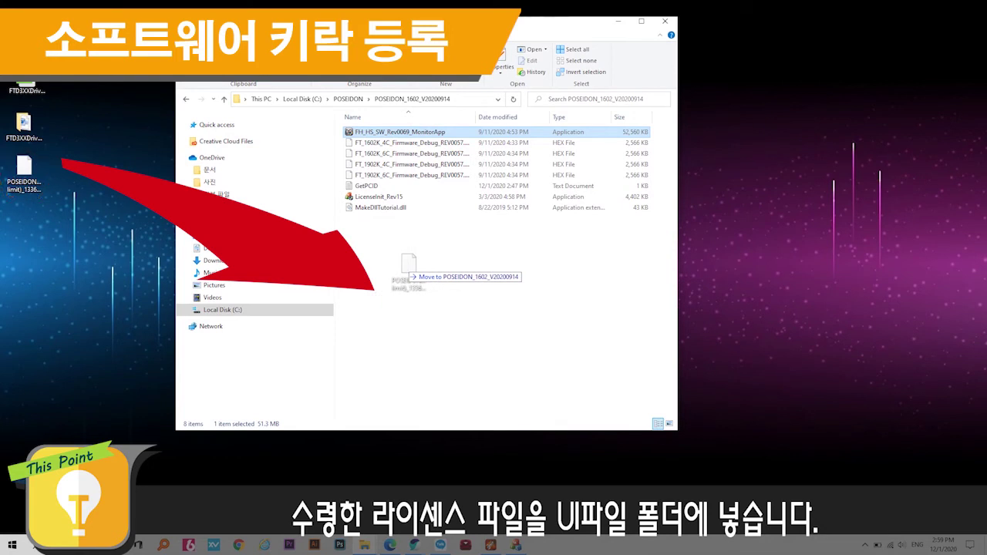
key(ctrl+v)
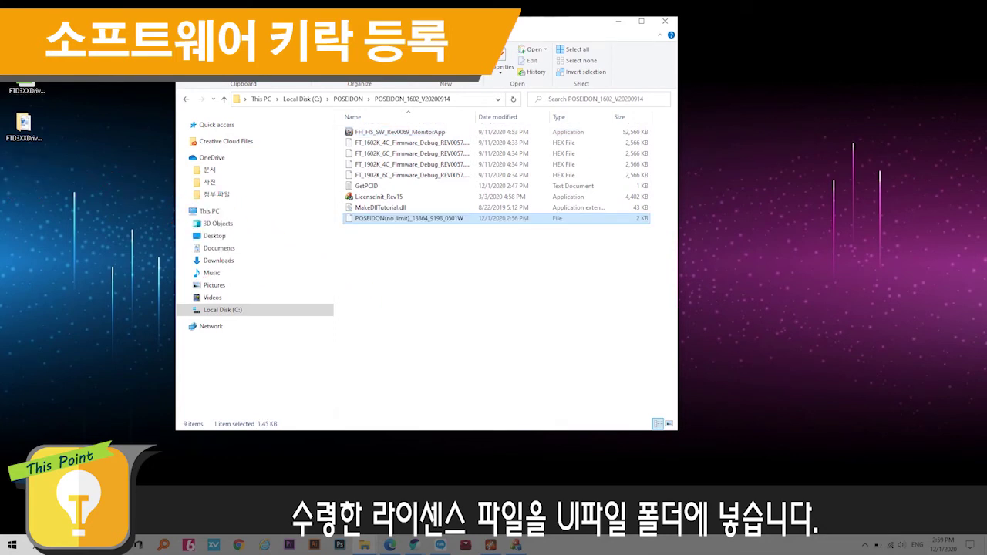
Step: Rename the license file in the POSEIDON_1602_V20200914 folder to POSEIDON
key(F2)
click(386, 218)
drag(386, 218, 409, 218)
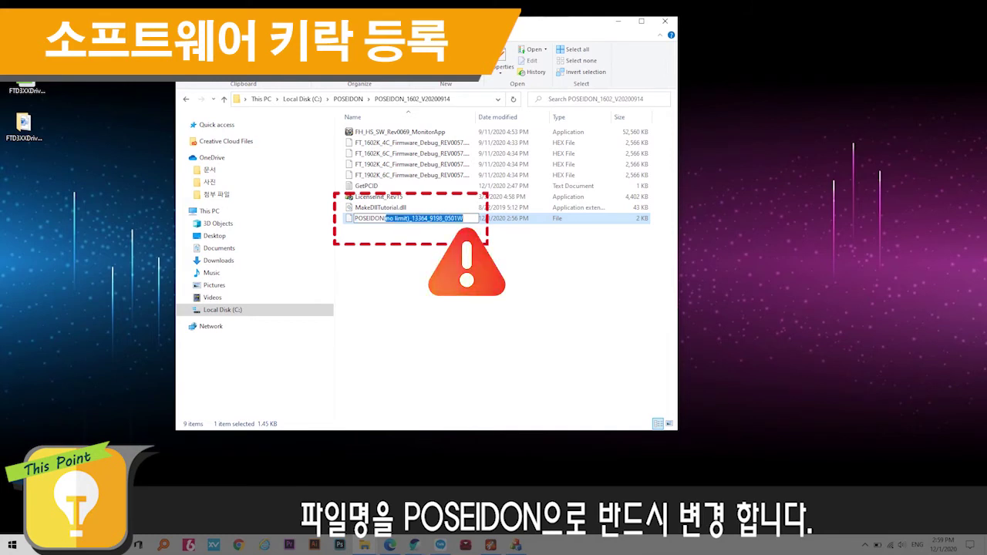
key(Delete)
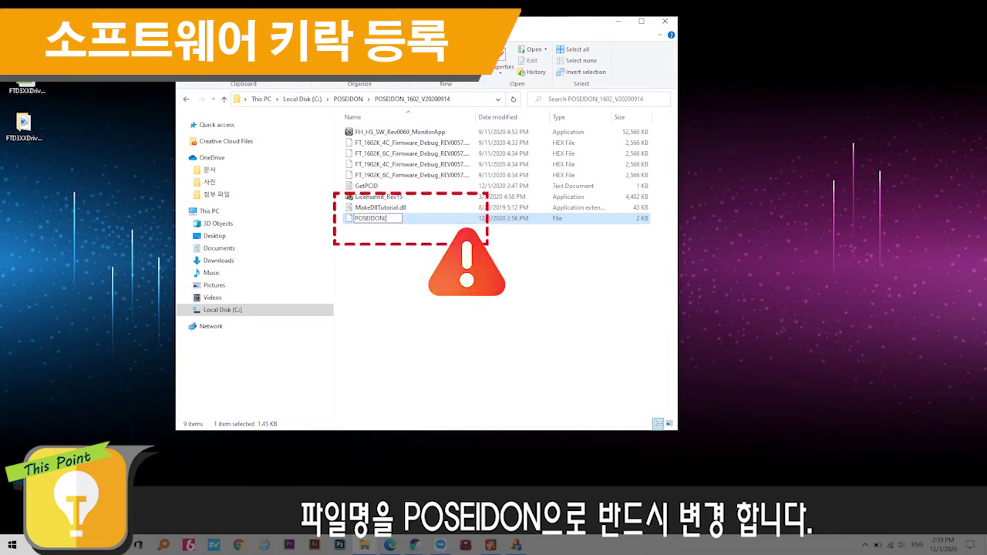
key(Return)
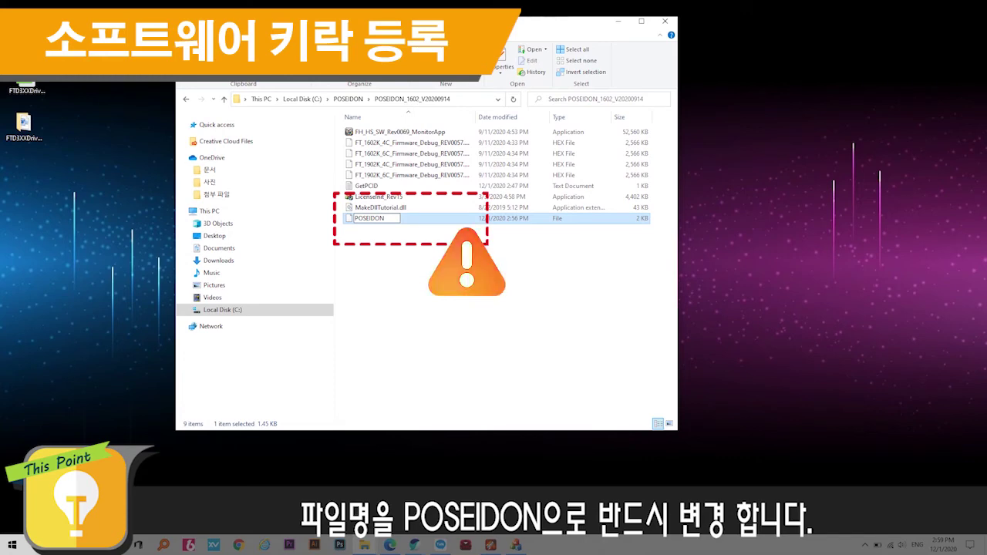
click(463, 324)
Step: Move the folder window aside, initialize the POSEIDON license in LicenseInit and acknowledge the message
drag(408, 23, 707, 61)
click(448, 151)
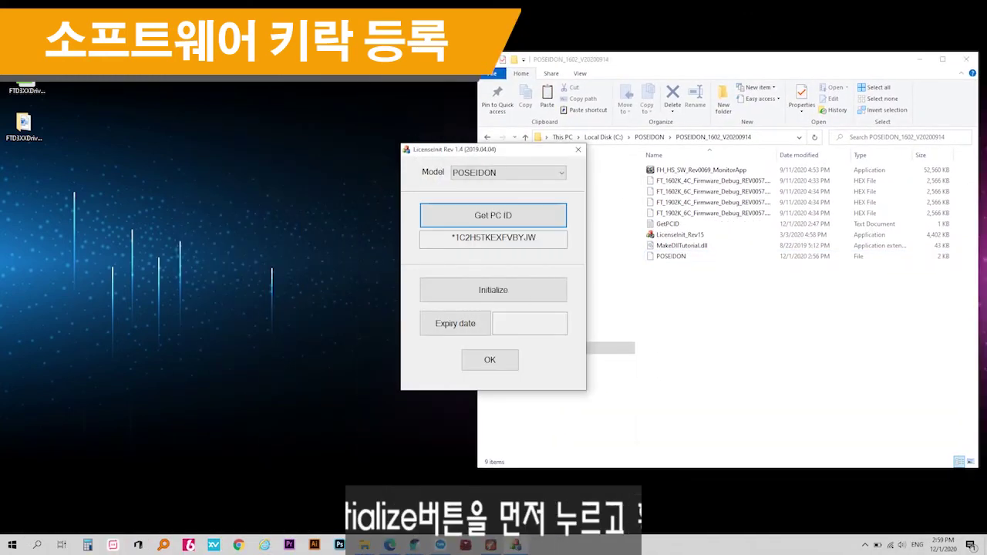
click(536, 292)
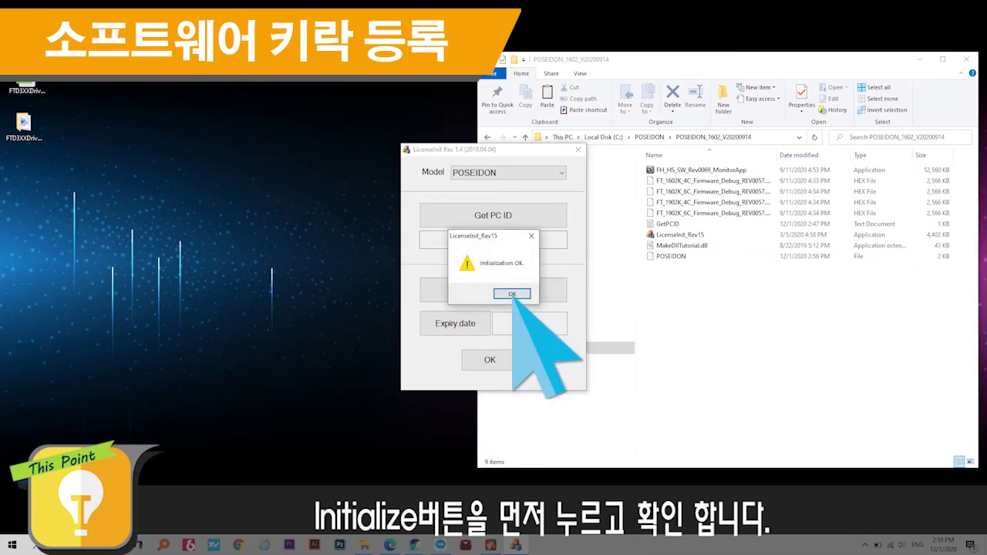
click(512, 294)
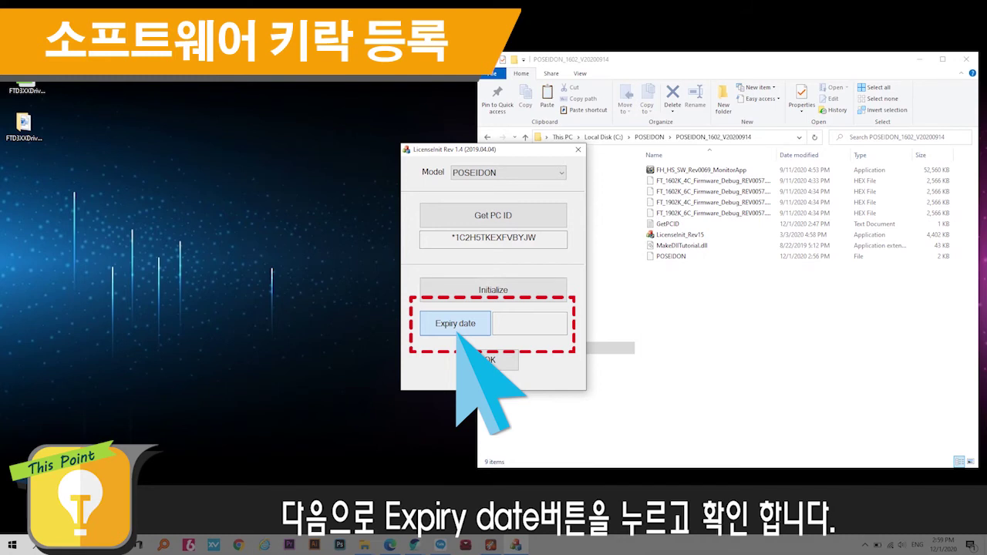
Step: Check the license's expiry date in LicenseInit and close the application
click(456, 327)
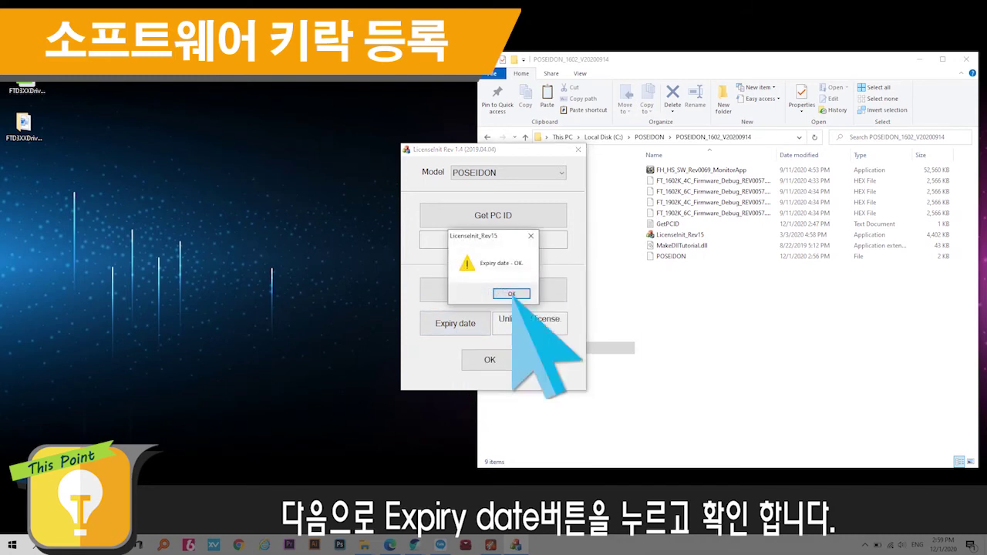
click(511, 294)
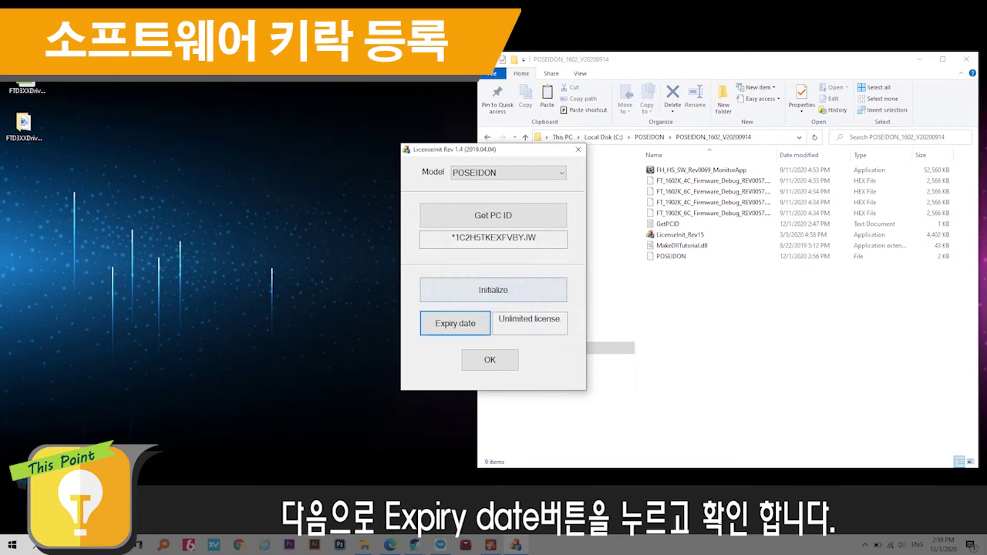
click(494, 359)
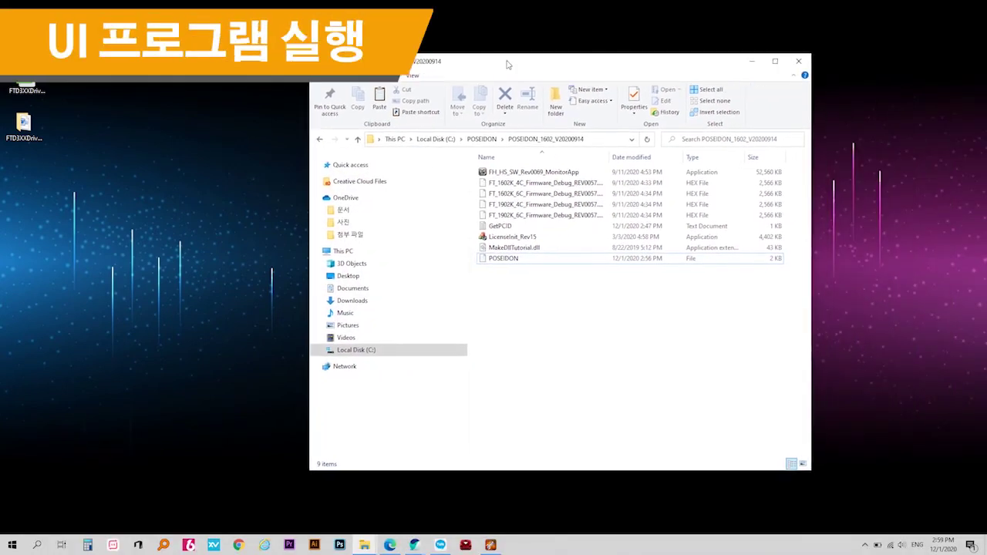
Step: Launch FH_HS_SW_Rev0069_MonitorApp from the POSEIDON_1602_V20200914 folder and allow it through the firewall on public networks
click(518, 173)
double_click(518, 172)
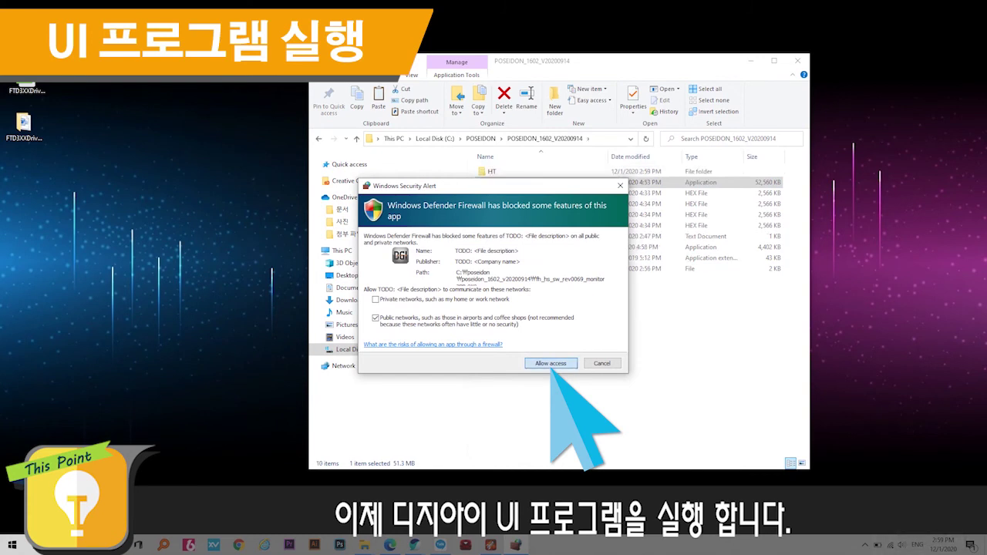
click(551, 364)
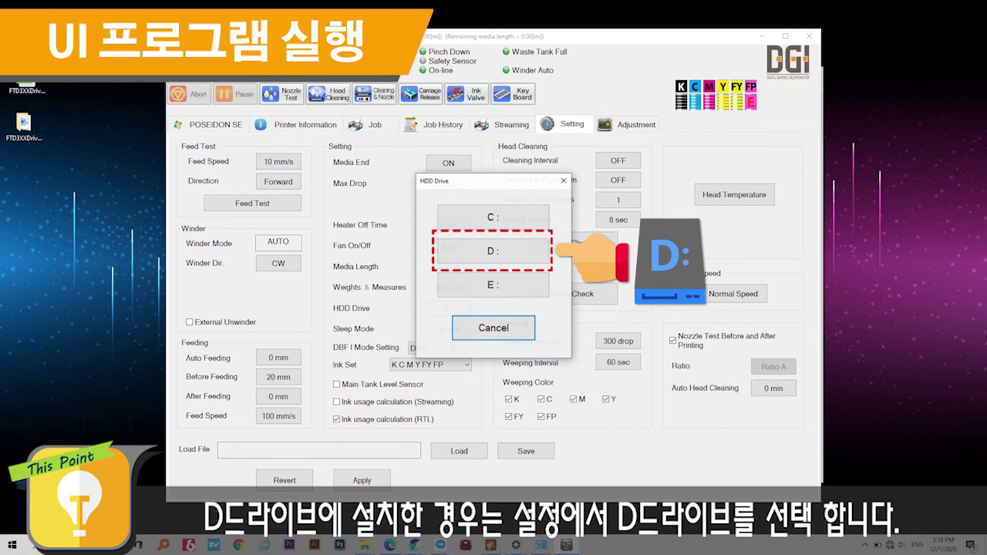
Step: Set the printer's HDD Drive to C:, apply the settings and acknowledge the message
click(494, 217)
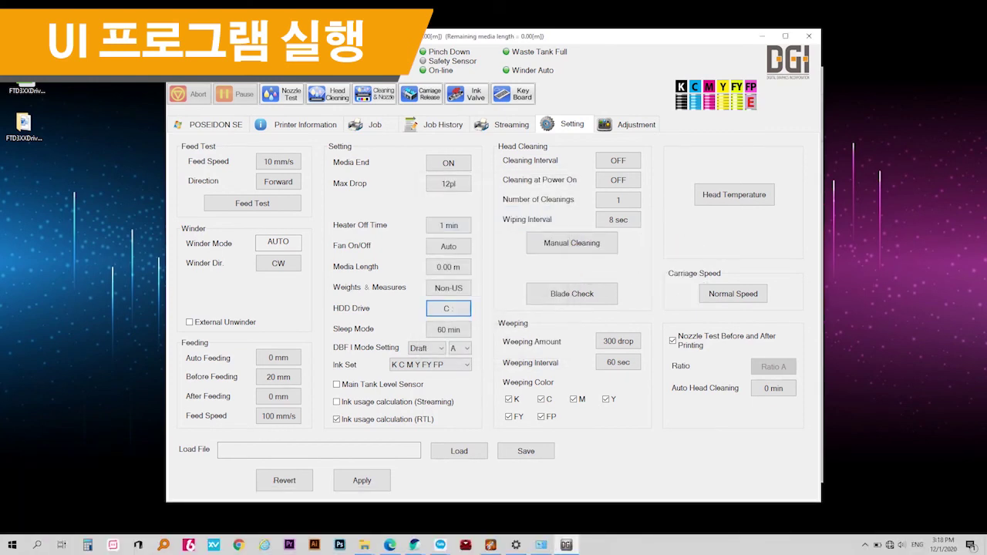
click(362, 480)
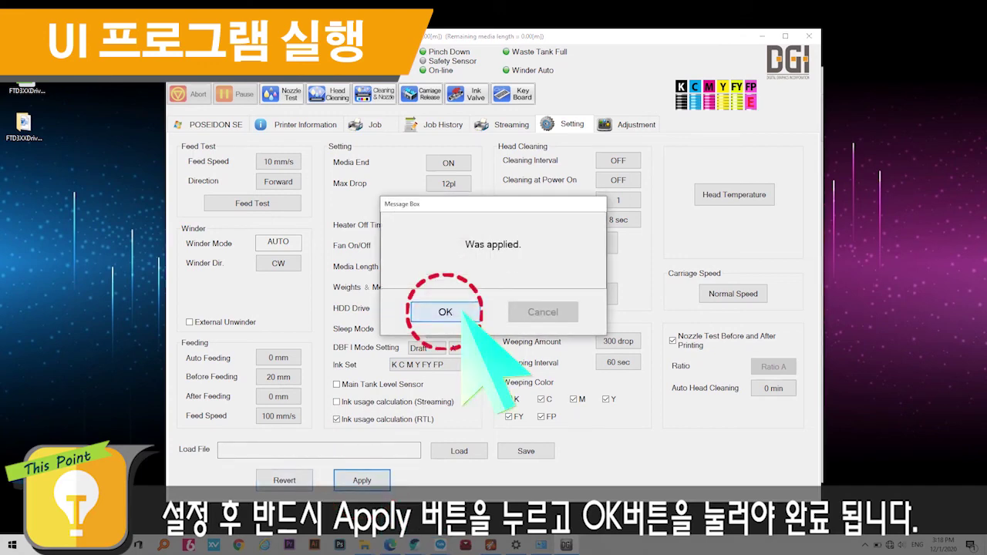
click(445, 312)
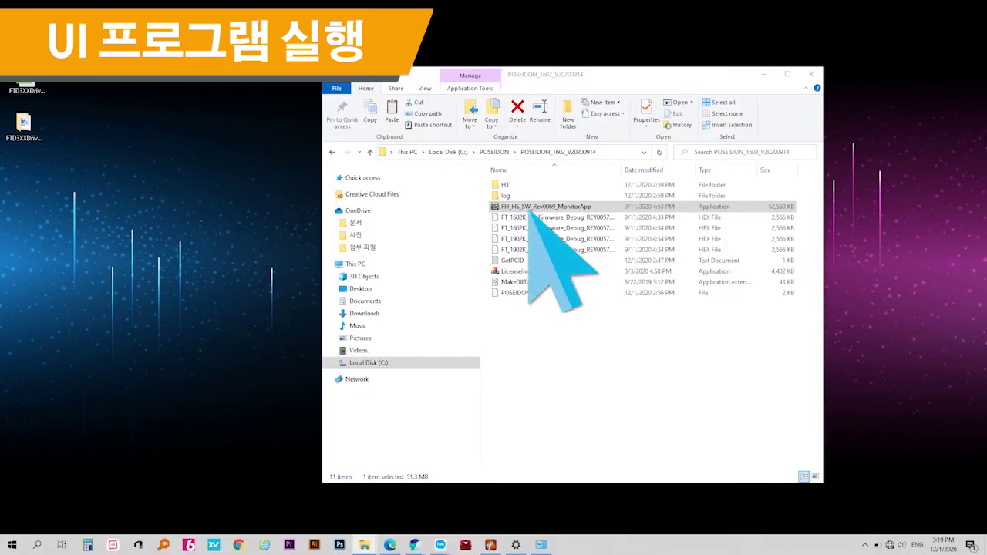
Step: Launch FH_HS_SW_Rev0069_MonitorApp again and acknowledge the wiping unit's distilled water reminder
double_click(529, 209)
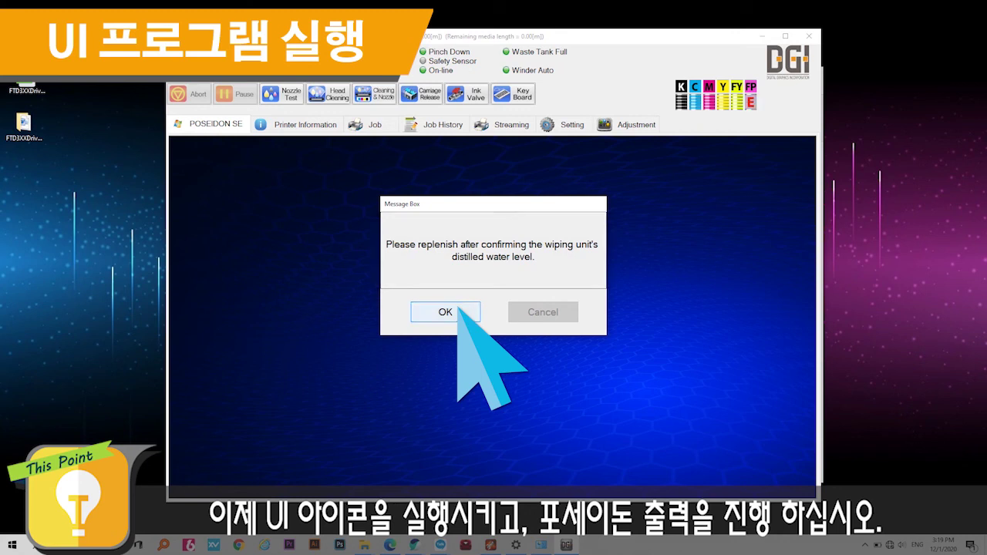
click(445, 312)
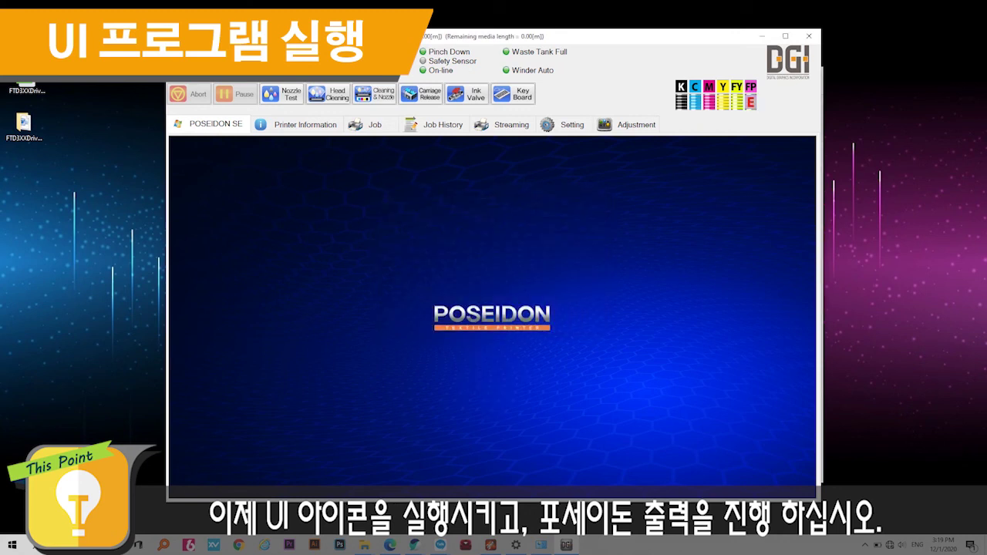